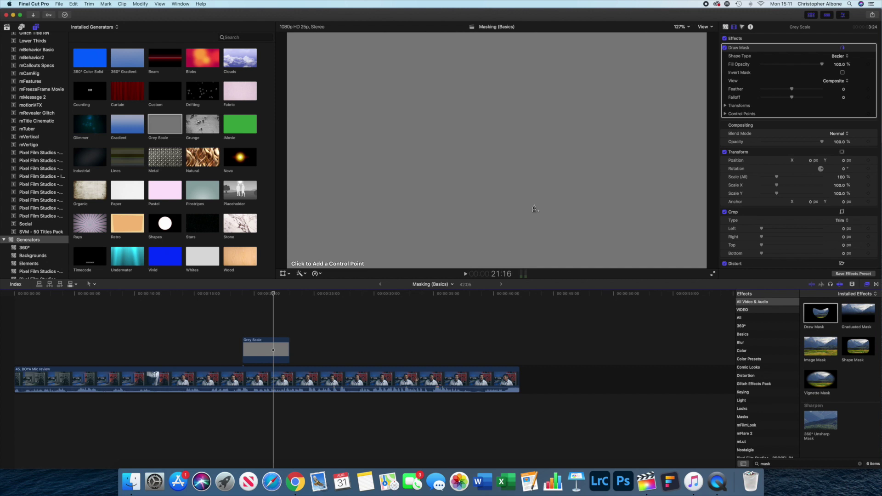
Draw a closed six-point mask over the middle of the Grey Scale generator and pull its two leftmost points outward.
left_click(384, 164)
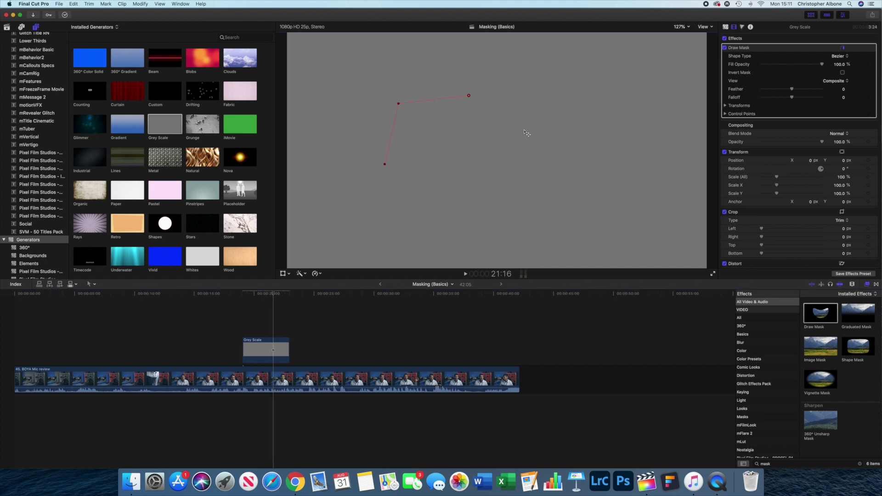
left_click(512, 196)
left_click(429, 188)
left_click(385, 167)
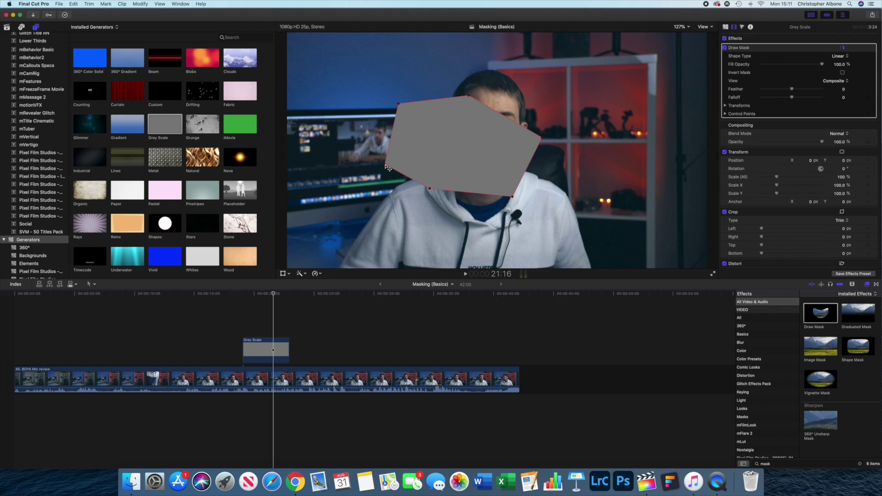
left_click_drag(386, 166, 346, 191)
left_click_drag(399, 105, 374, 93)
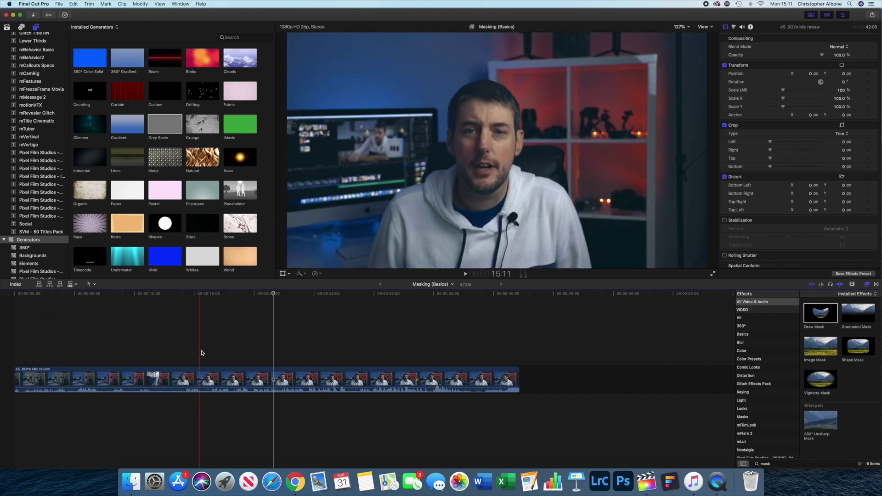
Cut the BOYA Mic review clip at 17:03 and about six seconds further on, and stack a copy of that section directly above.
left_click(220, 373)
key("super+b")
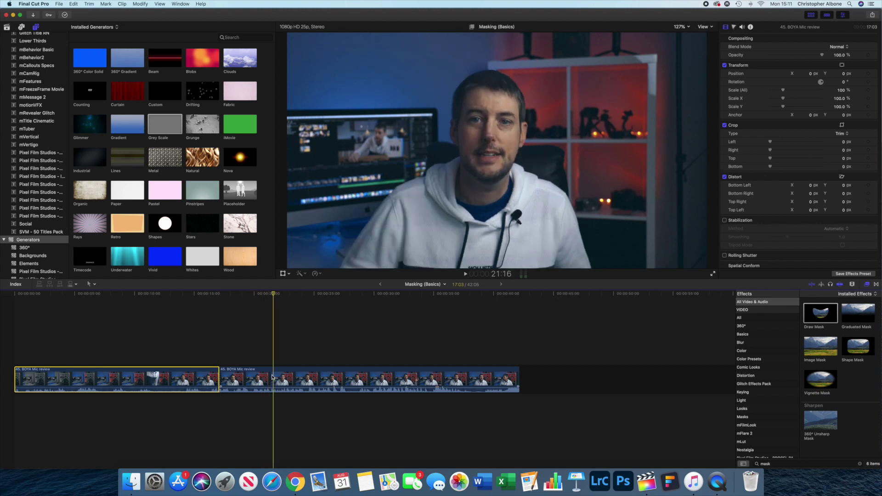
key("super+b")
left_click(259, 379)
left_click_drag(259, 379, 255, 339)
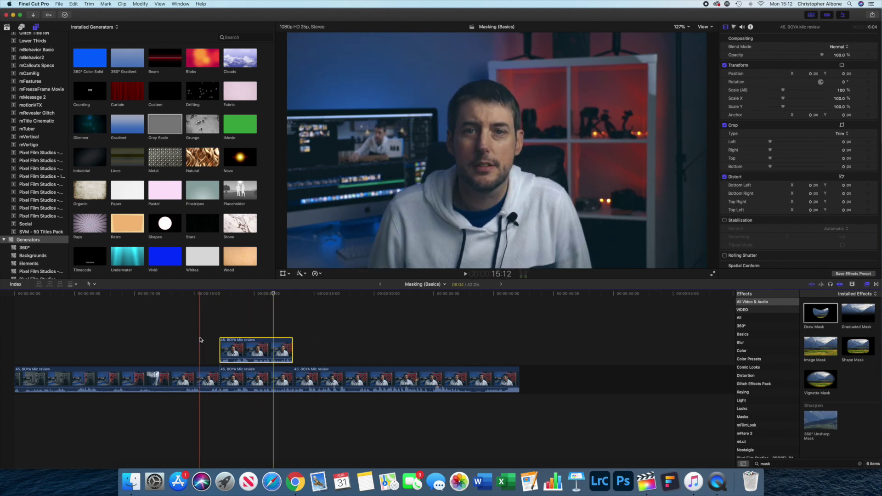
Turn the upper clip black and white by lowering its Color Board master saturation to -100%.
left_click(241, 350)
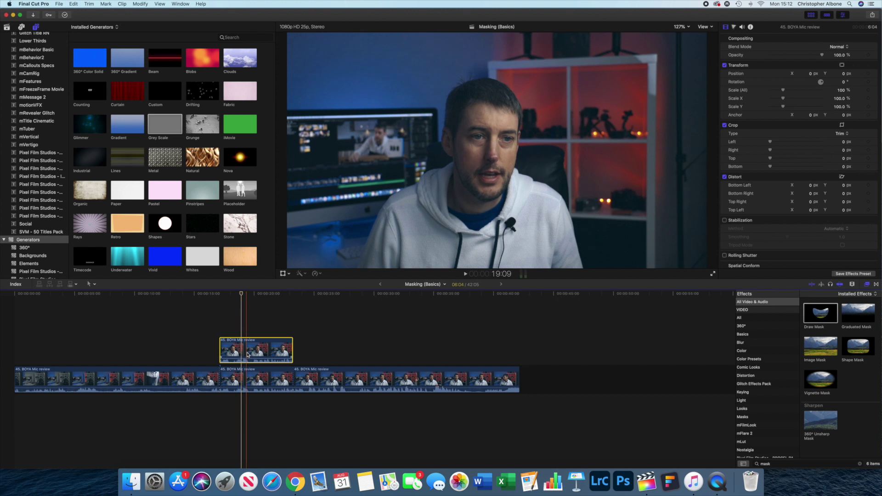
left_click(734, 28)
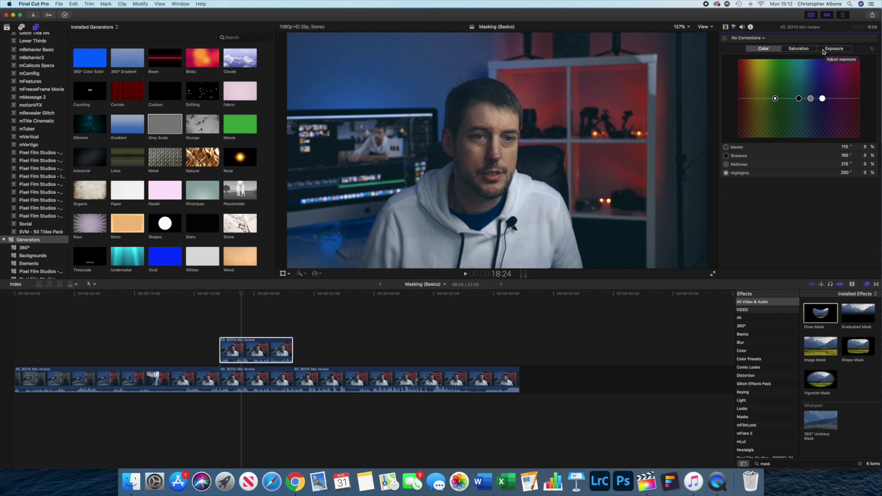
left_click(803, 49)
left_click_drag(742, 99, 738, 156)
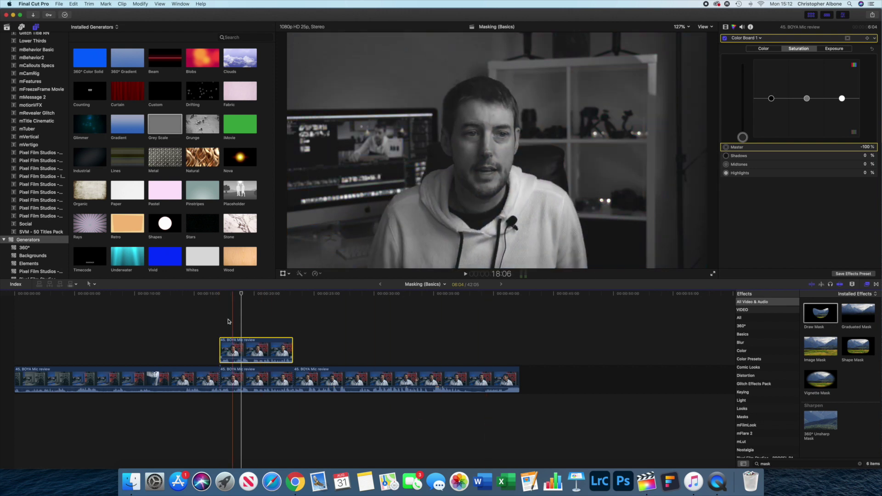
Apply Draw Mask to the black-and-white clip and draw a four-point mask around the whole frame, with its left edge just outside the picture.
left_click(237, 297)
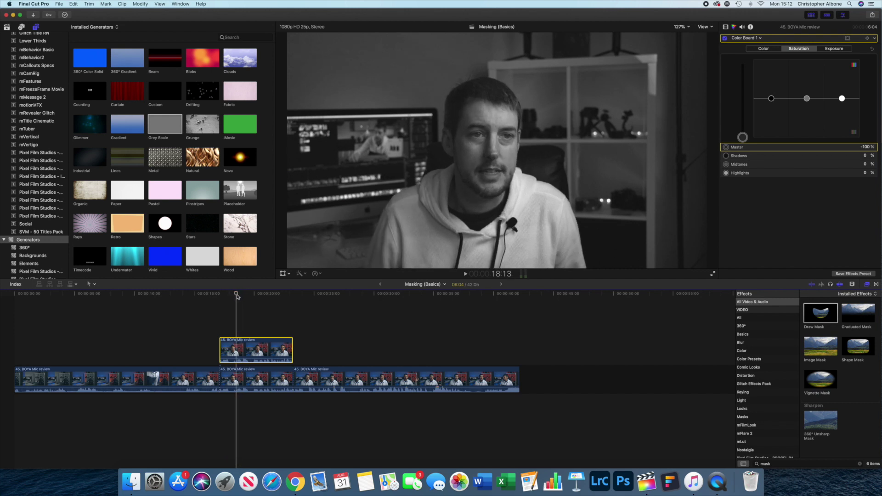
left_click(688, 28)
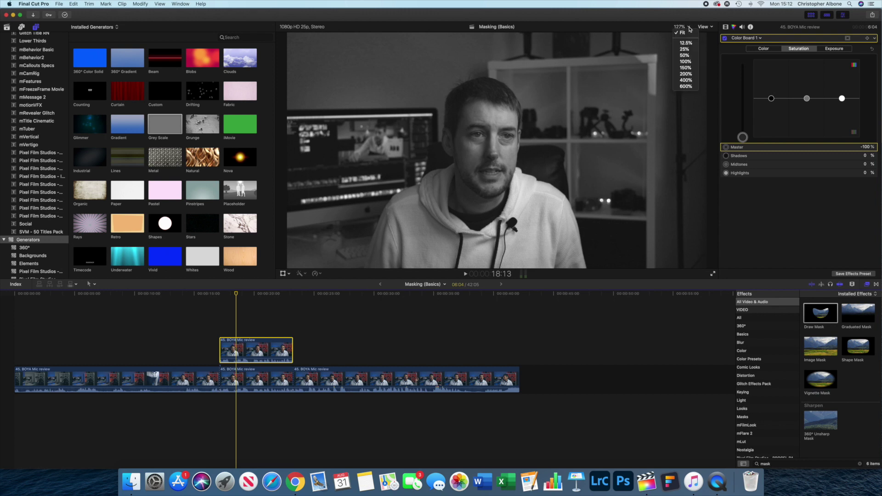
left_click(689, 57)
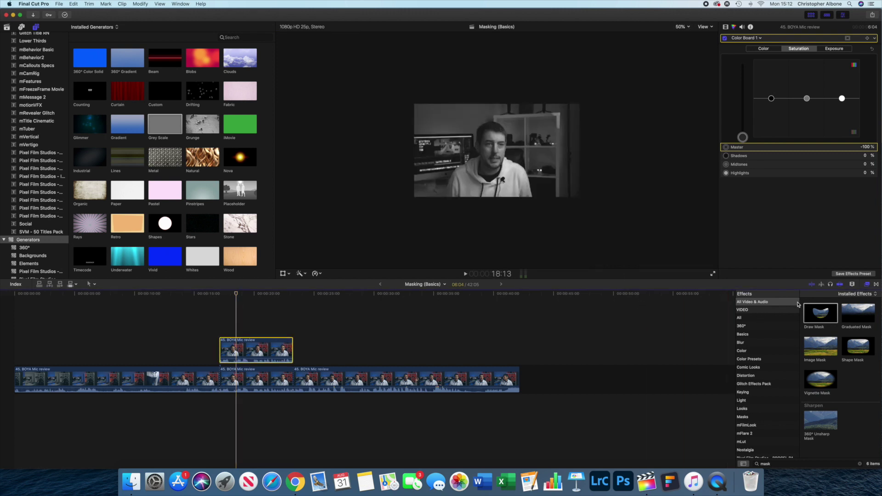
mouse_move(820, 313)
left_mouse_down()
mouse_move(490, 311)
mouse_move(253, 352)
left_mouse_up()
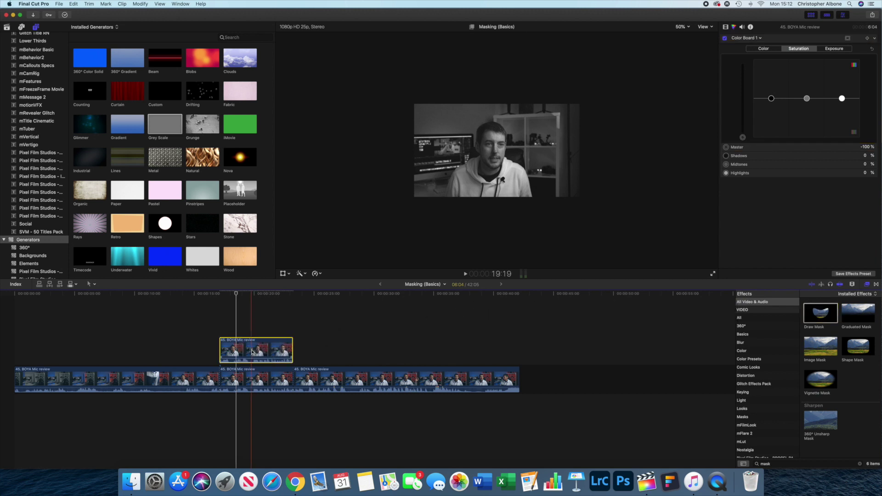
left_click(389, 89)
left_click(613, 87)
left_click(621, 211)
left_click(393, 213)
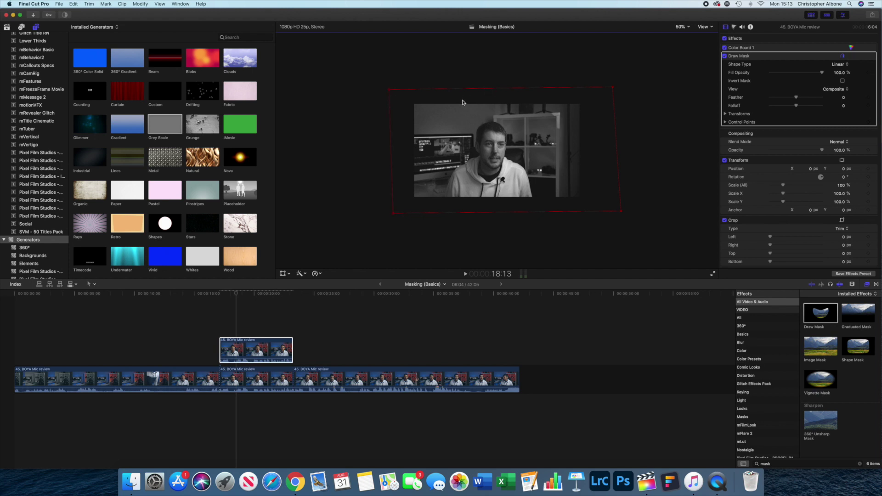
left_click_drag(389, 89, 393, 90)
left_click_drag(394, 171, 411, 170)
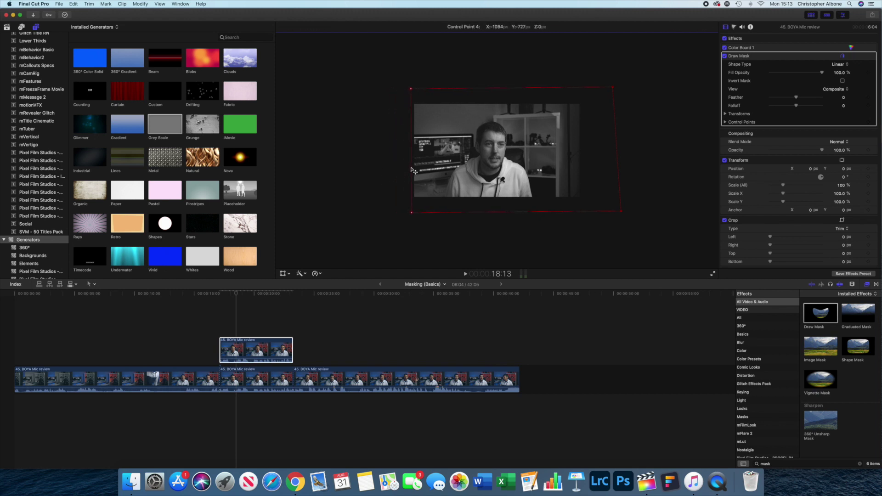
Keyframe the mask's control points at 18:13, and at 21:23 move its left edge across to just beyond the picture's right side.
left_click(234, 347)
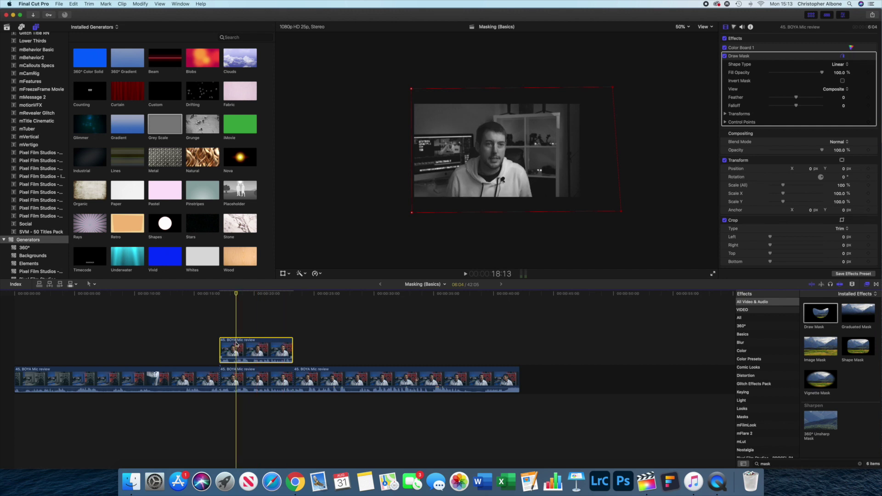
left_click(725, 123)
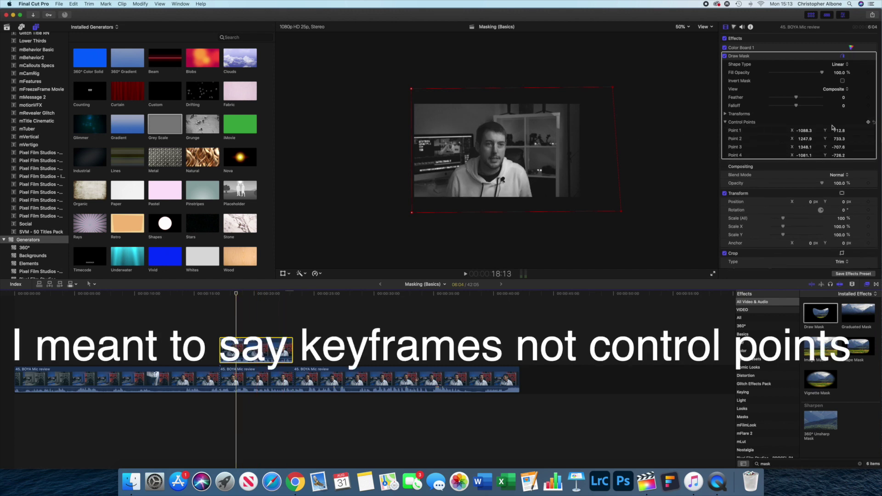
left_click(868, 122)
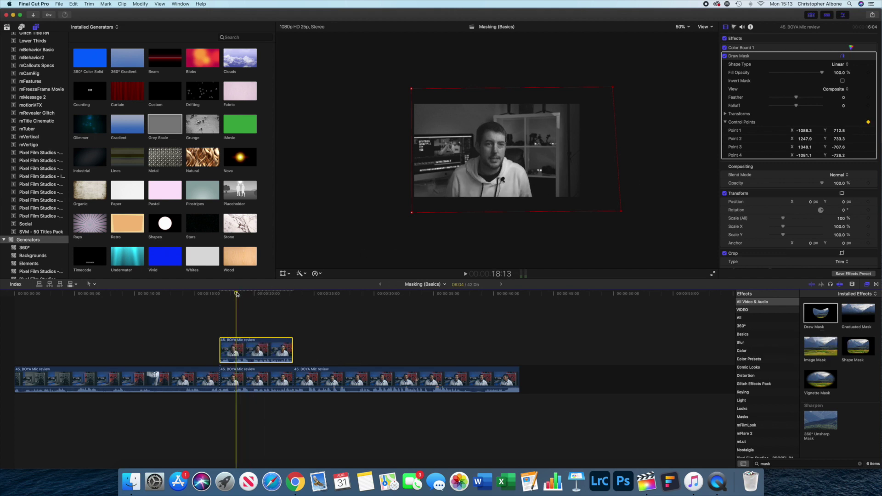
left_click_drag(238, 293, 278, 293)
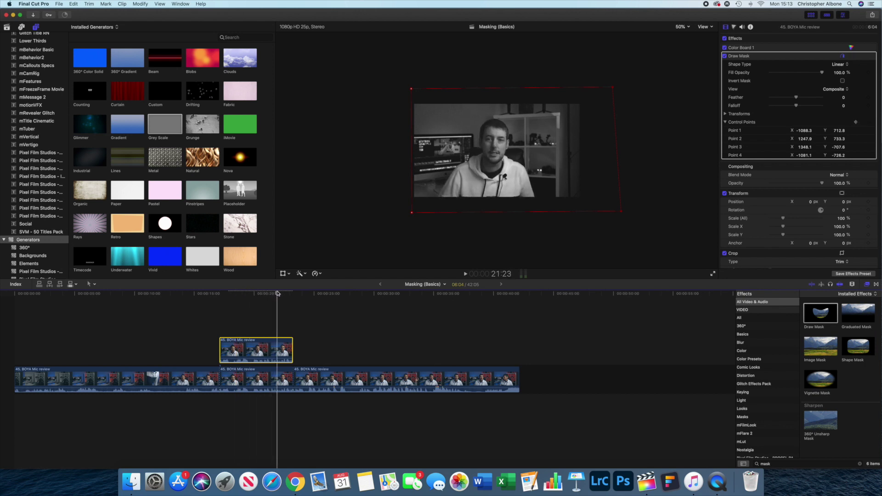
left_click_drag(412, 152, 591, 151)
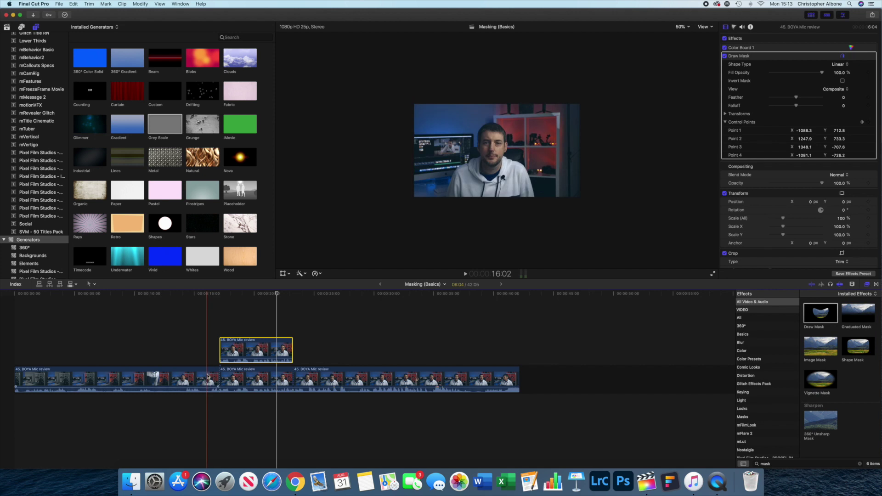
Play the timeline from before the stacked clip with the picture fitted to the viewer to review the mask wipe.
left_click(681, 27)
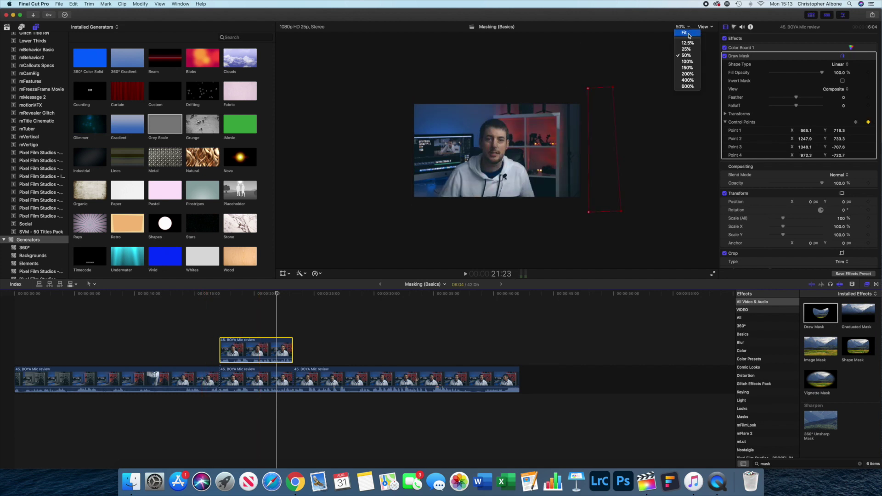
left_click(688, 36)
left_click(193, 380)
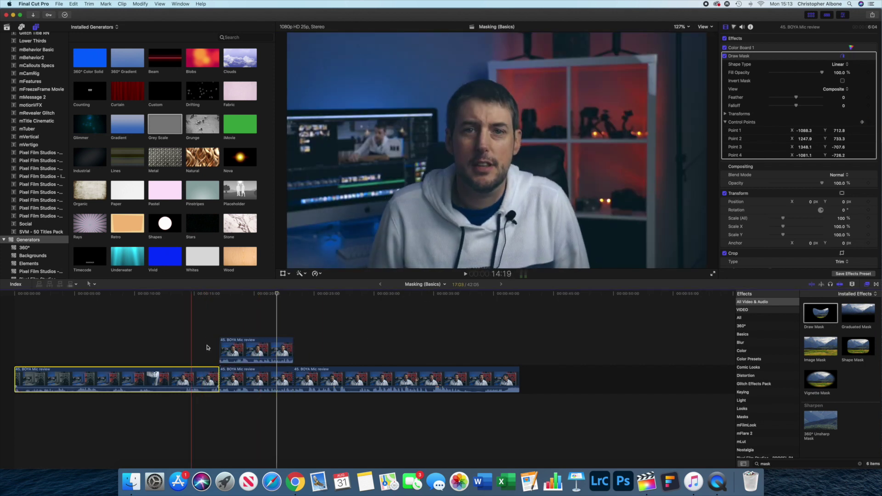
left_click(208, 329)
key("space")
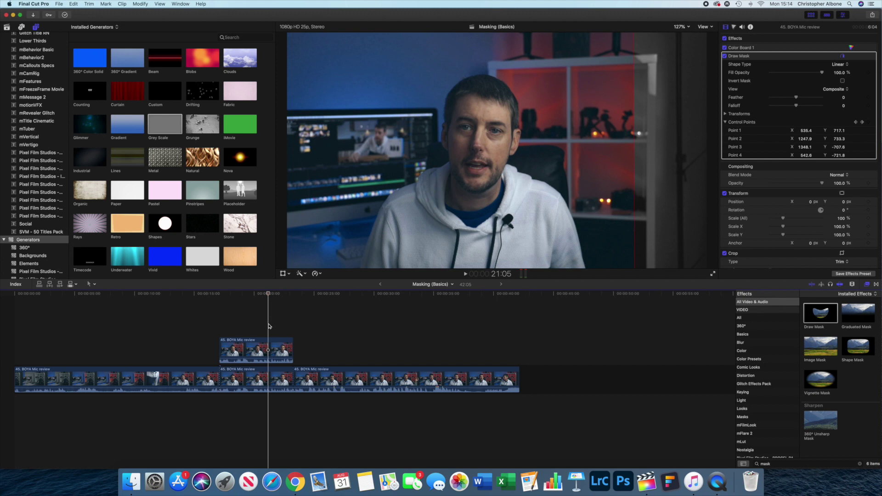
Delete the masked upper clip and add a hold segment at 21:05 in the clip below, stretched to about 13.5 seconds.
left_click(269, 342)
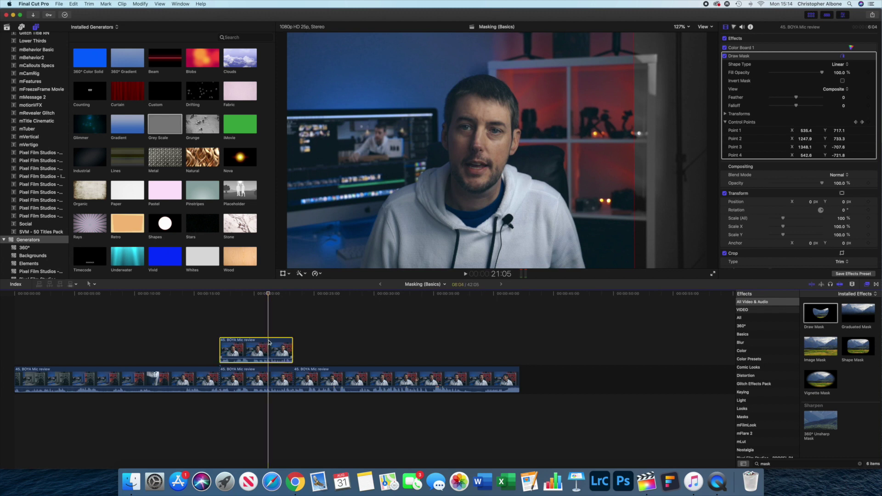
key("Delete")
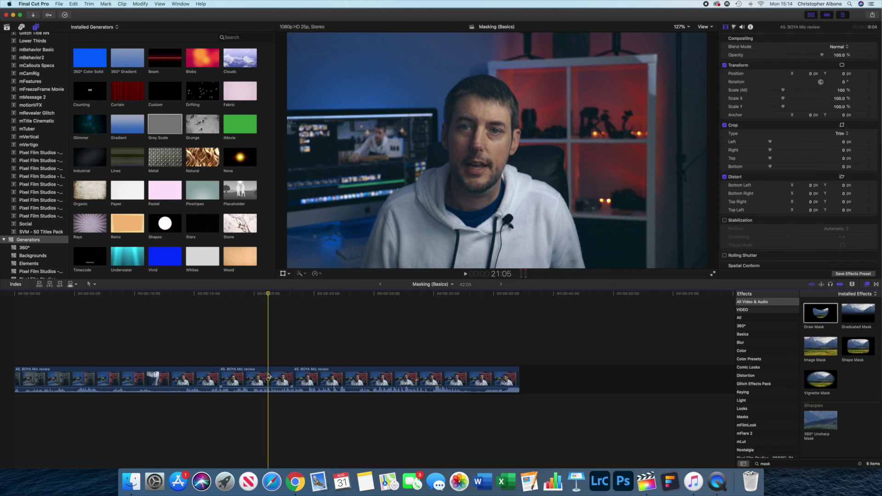
left_click(269, 376)
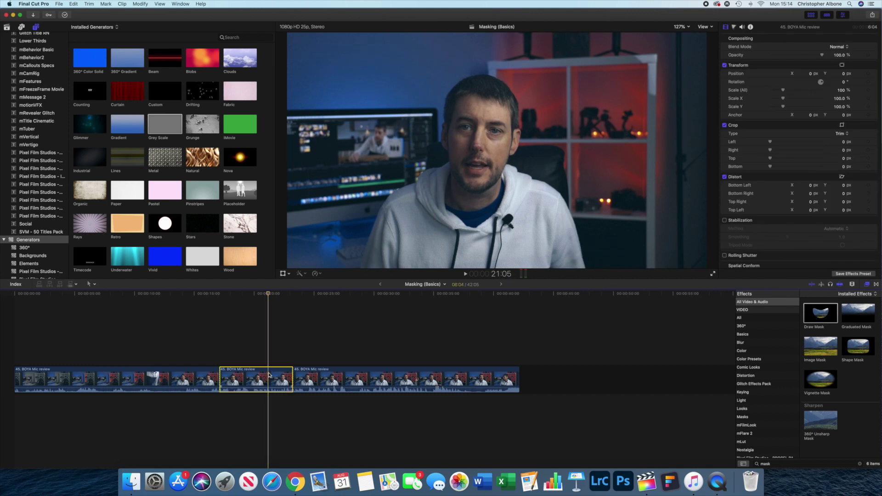
key("shift+h")
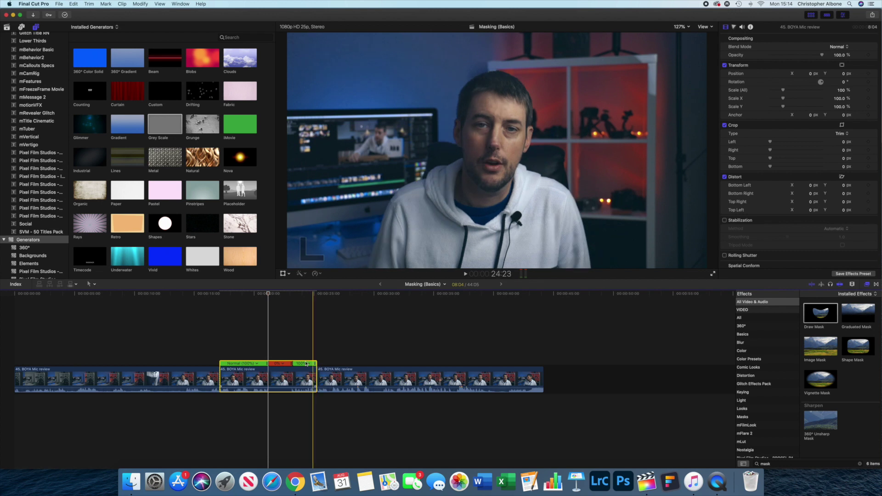
left_click_drag(292, 363, 429, 363)
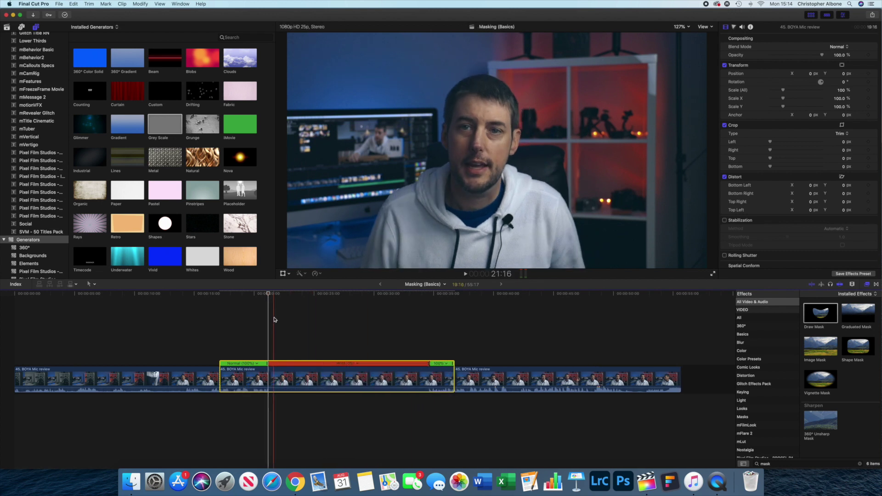
Play the timeline across the start of the hold segment to check the freeze.
left_click(260, 308)
key("space")
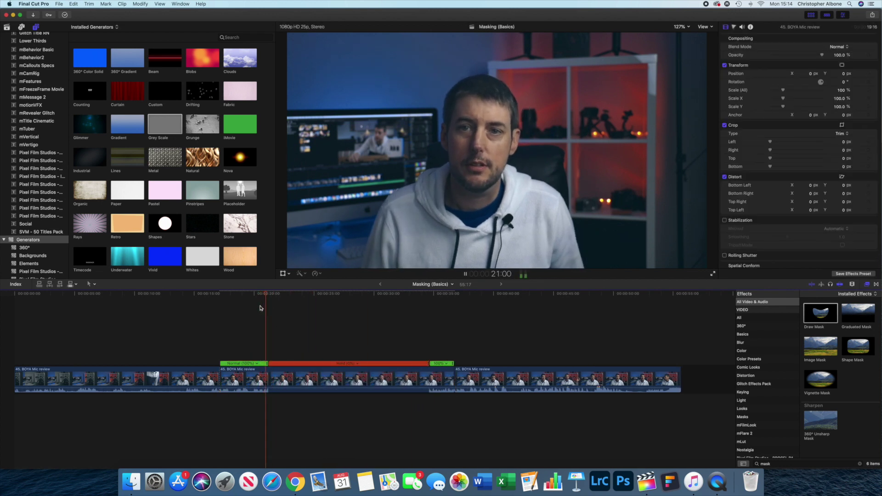
key("space")
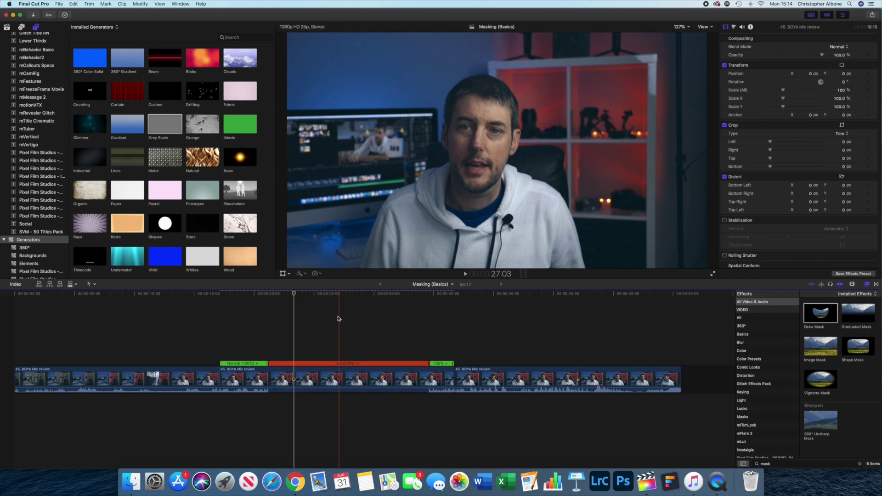
Cut the held frame at 21:05 and about 12 seconds further on, and stack a copy of that section directly above.
left_click(311, 377)
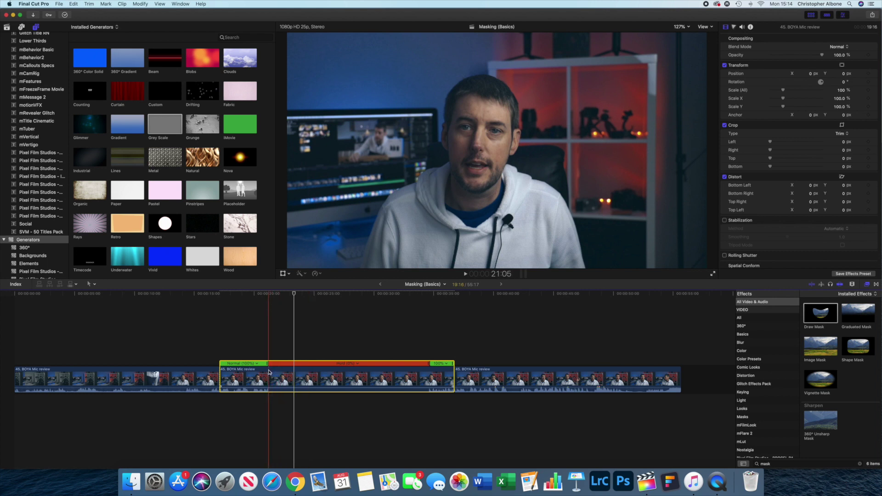
key("super+b")
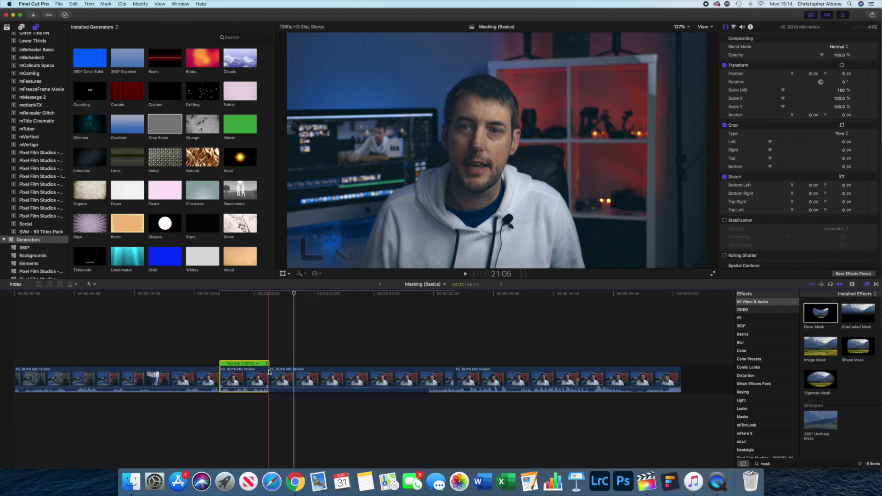
key("super+b")
left_click(396, 377)
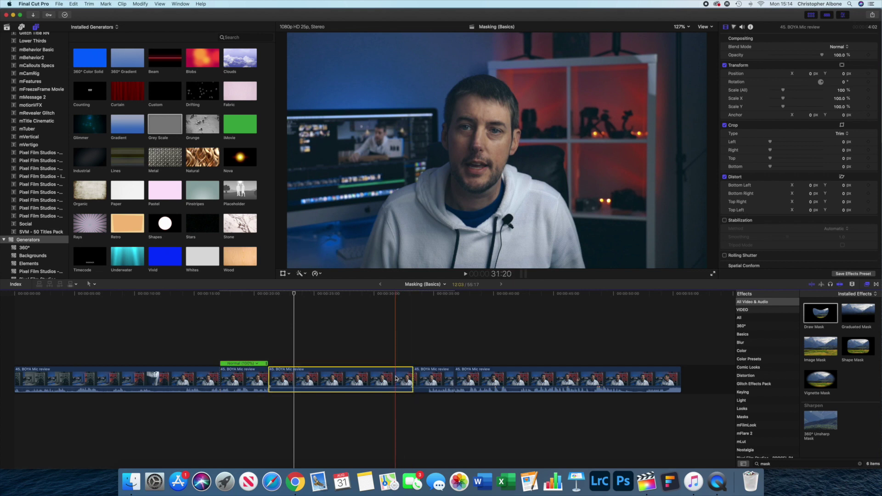
left_click_drag(381, 378, 381, 325)
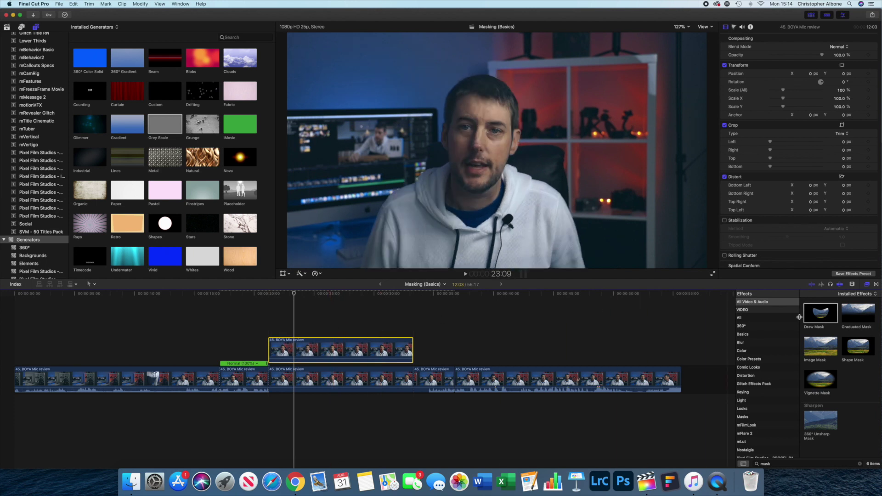
Apply the Draw Mask effect to the held-frame copy stacked above the main clip.
mouse_move(817, 314)
left_mouse_down()
mouse_move(660, 316)
mouse_move(341, 352)
left_mouse_up()
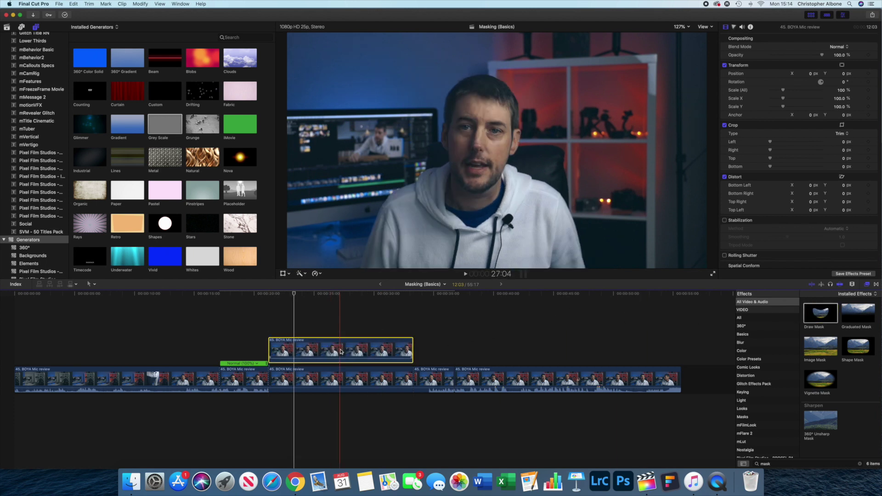
left_click(689, 29)
left_click(682, 69)
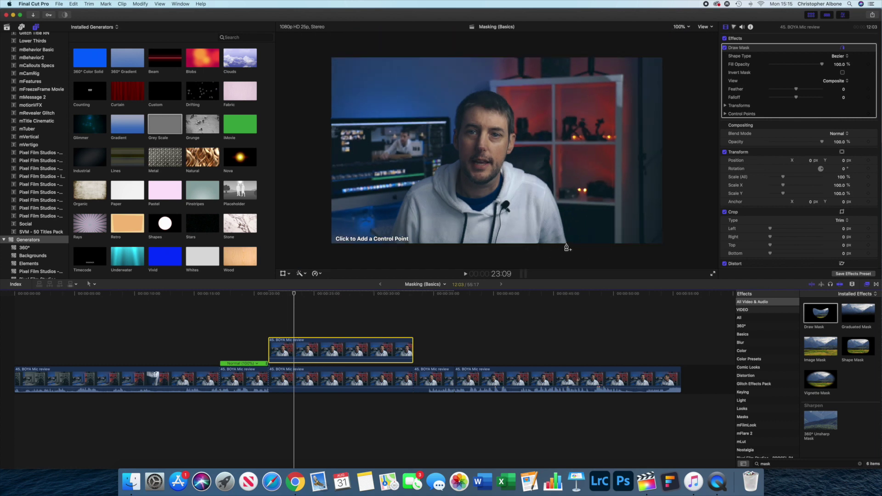
Trace a closed linear mask around the man's hoodie, shoulders and head, closing it along the frame's lower edge.
left_click(565, 242)
left_click(563, 226)
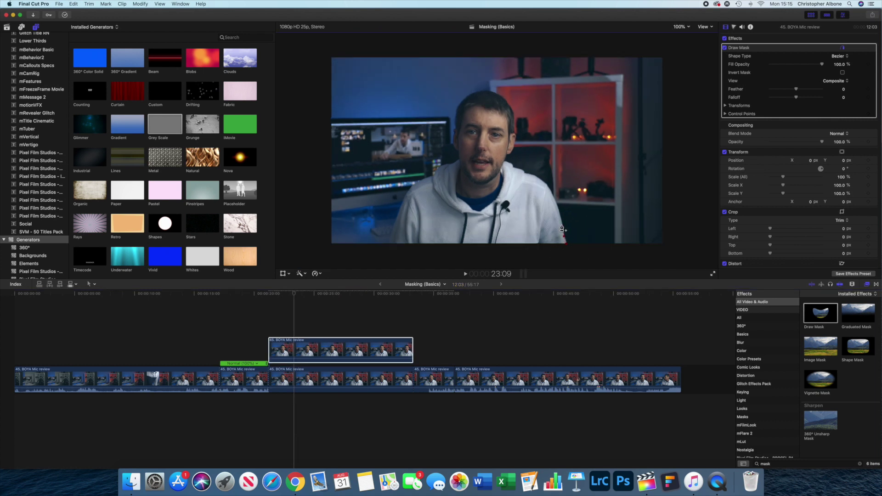
left_click(559, 215)
left_click(557, 205)
left_click(554, 195)
left_click(546, 185)
left_click(536, 177)
left_click(528, 174)
left_click(522, 171)
left_click(504, 161)
left_click(515, 134)
left_click(514, 115)
left_click(504, 99)
left_click(488, 91)
left_click(466, 99)
left_click(457, 115)
left_click(454, 139)
left_click(458, 161)
left_click(444, 168)
left_click(434, 175)
left_click(415, 185)
left_click(403, 202)
left_click(389, 245)
left_click(566, 249)
left_click(566, 243)
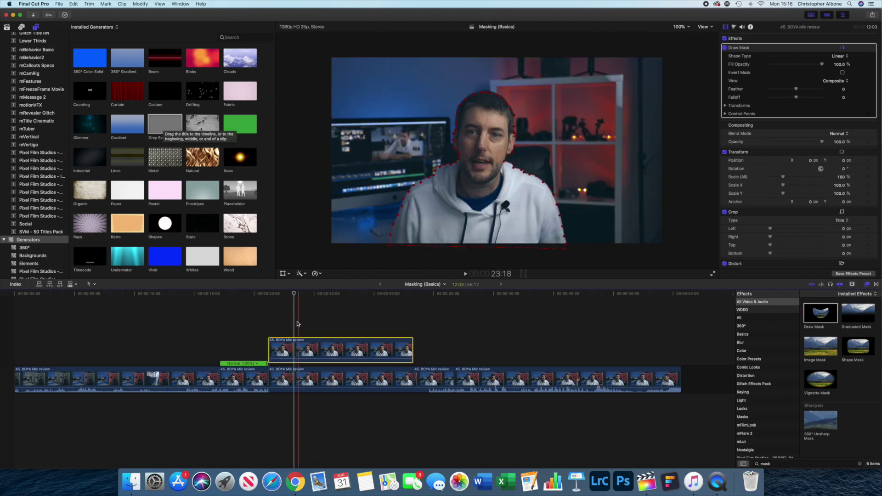
Add a Custom title reading "YOU TEXT HERE" at size 211 above the masked clip, matching its length, and rotate it 20.7° about Z.
left_click_drag(165, 124, 271, 355)
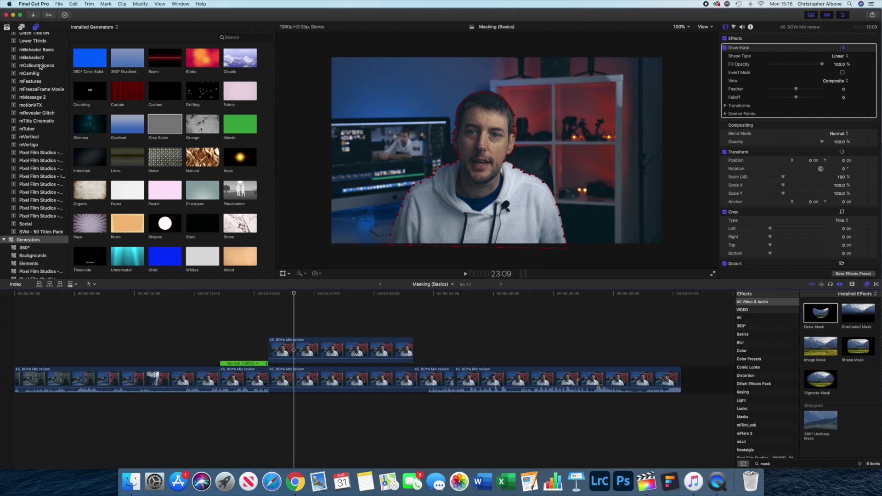
key("ctrl+t")
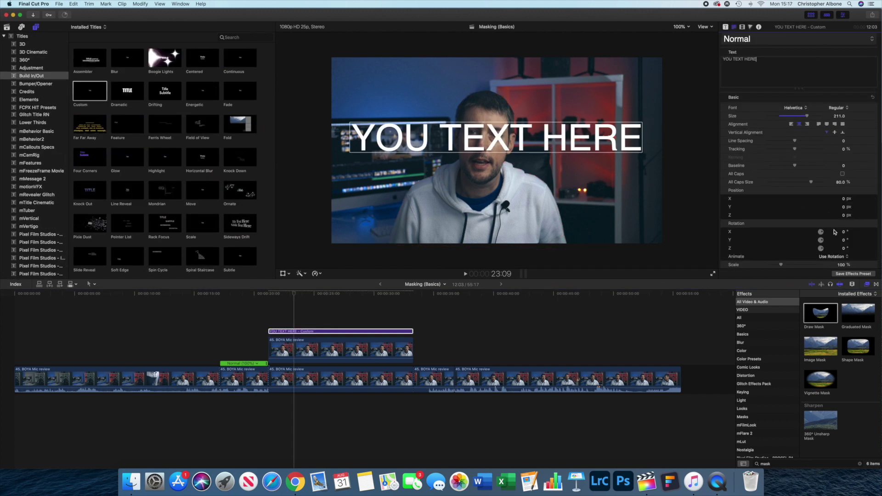
left_click_drag(821, 251, 822, 250)
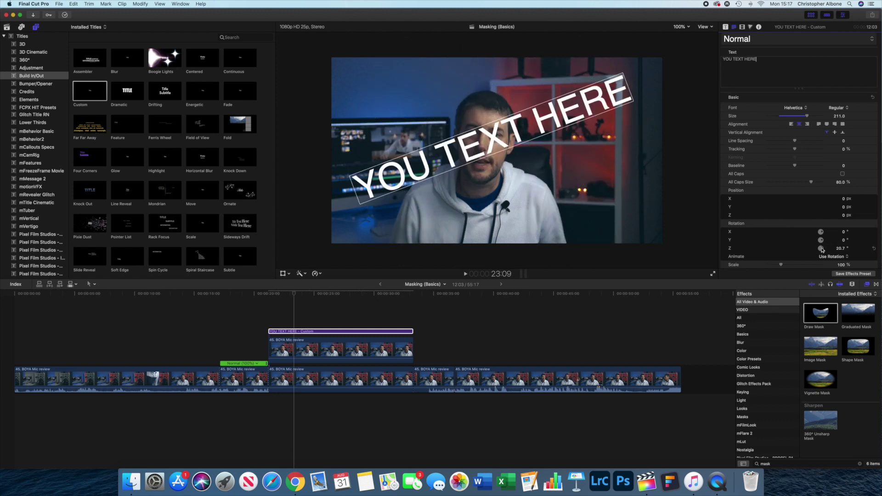
Reposition the title to about X -83 px, Y 178 px and place it between the masked clip and the main clip.
left_click_drag(488, 130, 468, 98)
left_click(320, 332)
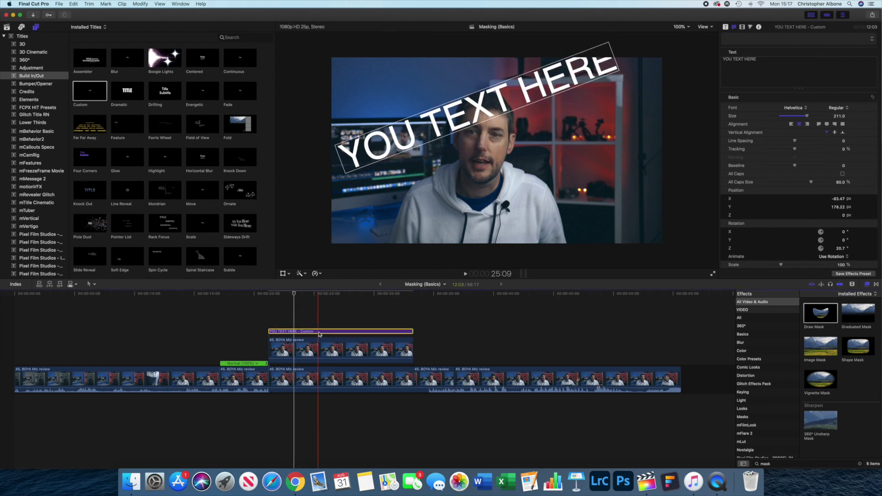
left_click_drag(320, 333, 322, 363)
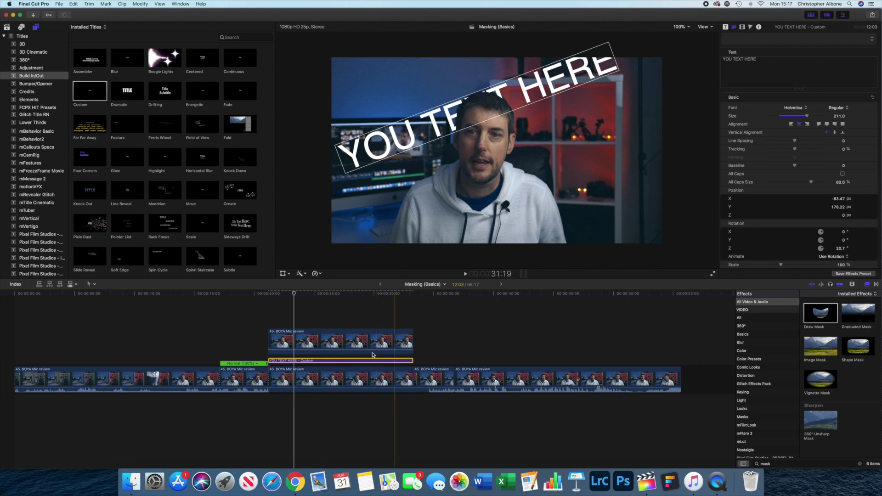
Offset the masked clip to the right of the original figure with an Anchor X of -695 px.
left_click(304, 380)
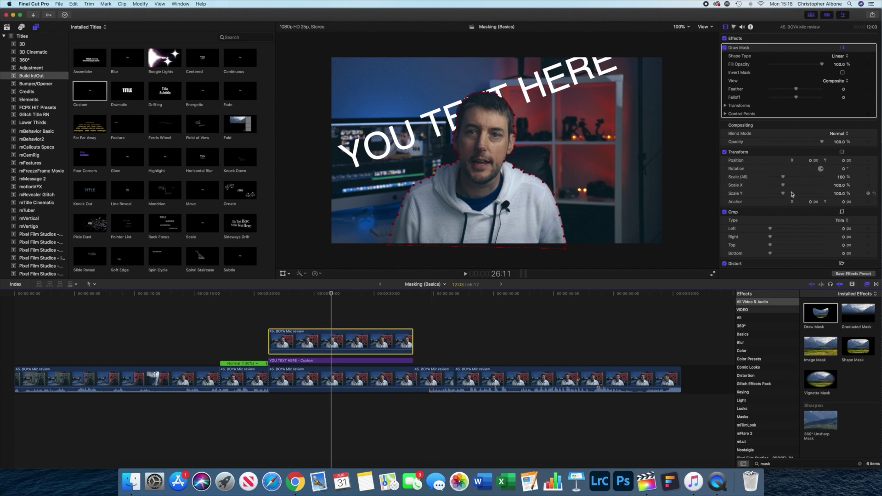
left_click_drag(812, 203, 763, 203)
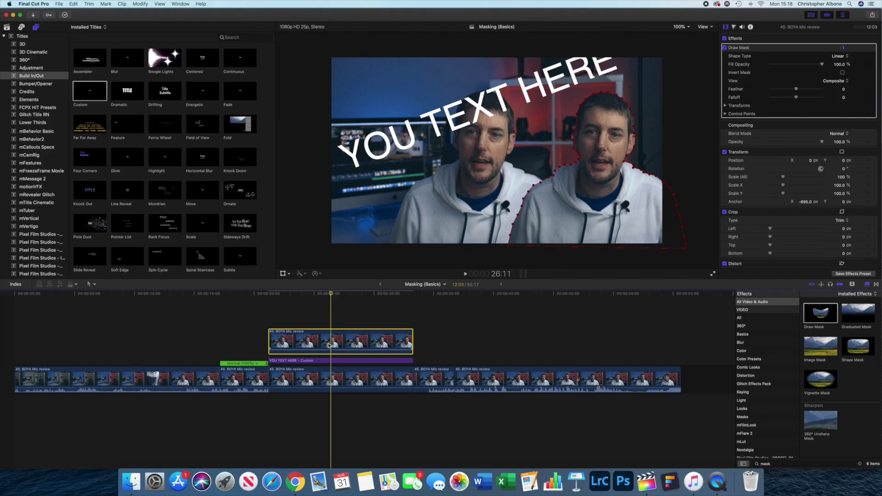
Stack a copy of the masked clip above it and set the copy's Position X to -1291.7 px.
left_click_drag(329, 342, 331, 304)
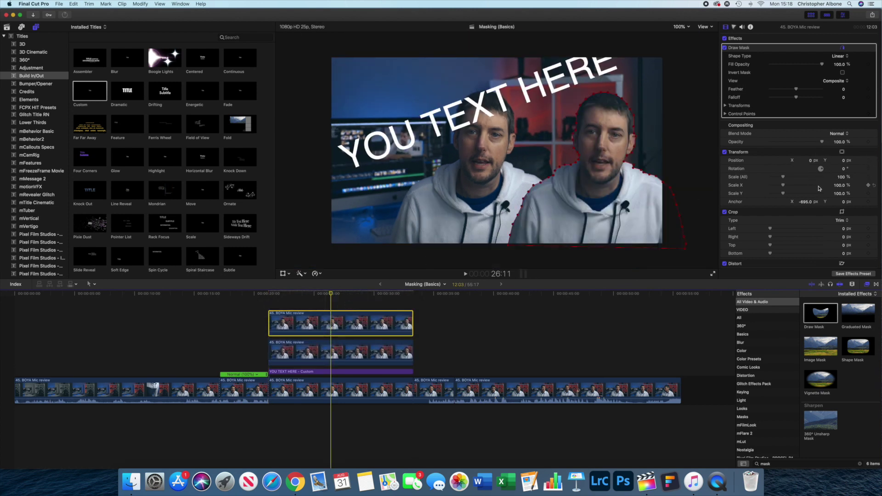
mouse_move(811, 162)
left_mouse_down()
mouse_move(758, 162)
mouse_move(810, 165)
left_mouse_up()
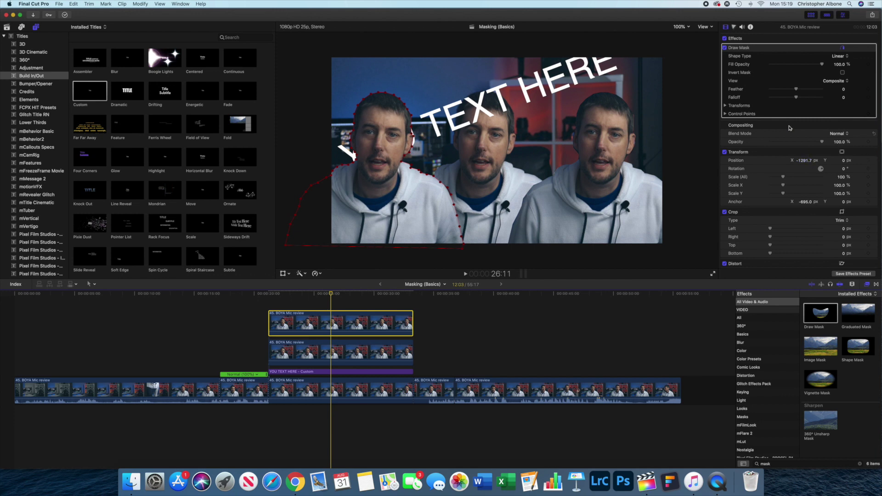